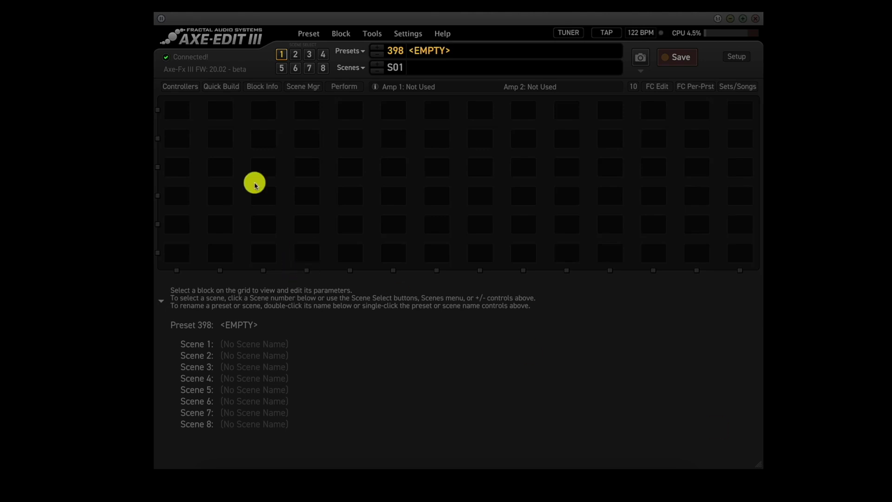
Step: Place an Input 1 block at the start of empty preset 398's grid row
click(221, 87)
drag(177, 320, 177, 139)
Step: Fill row 2 with Out 1, Looper, Amp, Cab 1, Cab 2 and Reverb blocks, then show the Scene Manager
drag(343, 316, 734, 135)
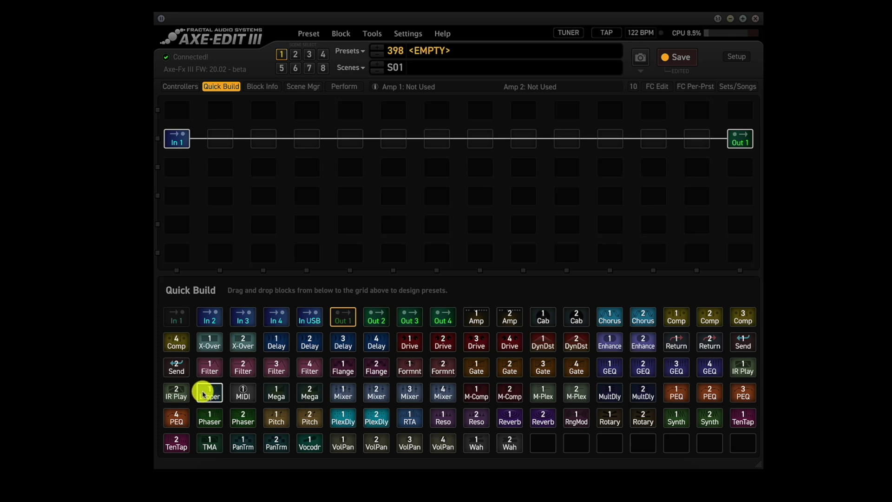
drag(203, 394, 260, 139)
drag(476, 317, 419, 188)
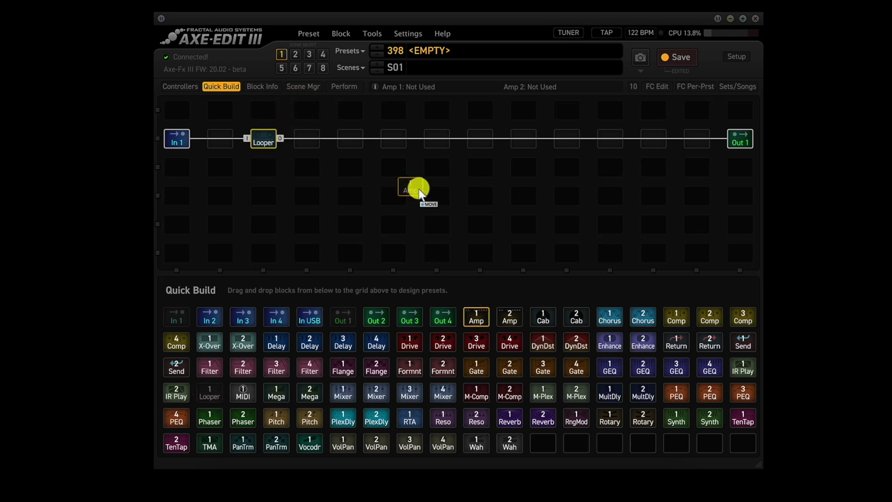
drag(402, 138, 393, 138)
drag(542, 317, 483, 140)
drag(576, 317, 524, 139)
drag(509, 417, 656, 138)
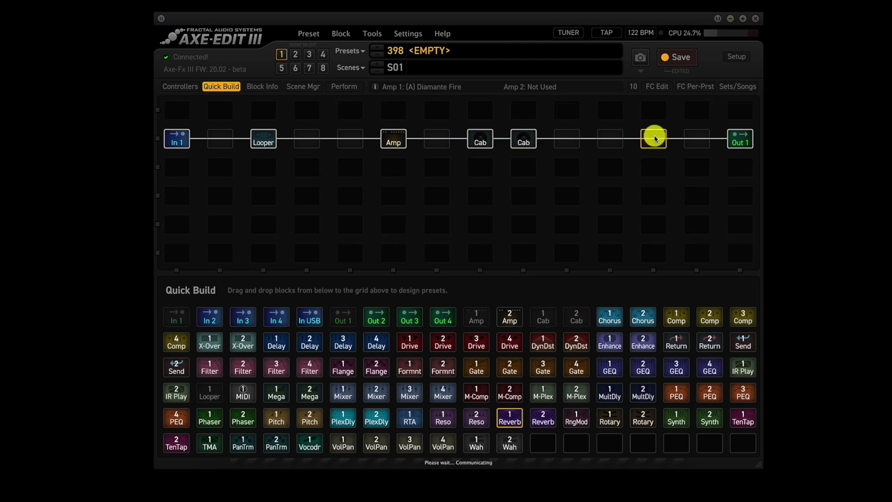
click(302, 87)
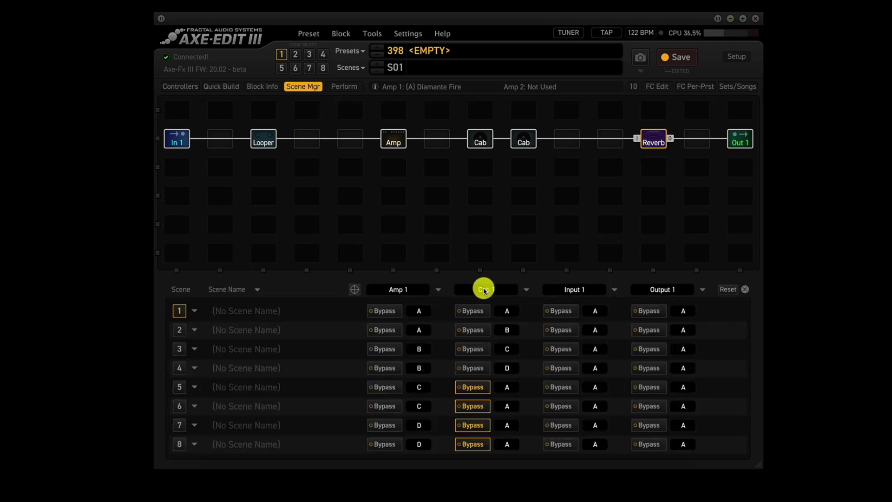
Step: Set the Scene Manager's third column to Cab 2 and its fourth column to Reverb 1
click(574, 289)
click(565, 341)
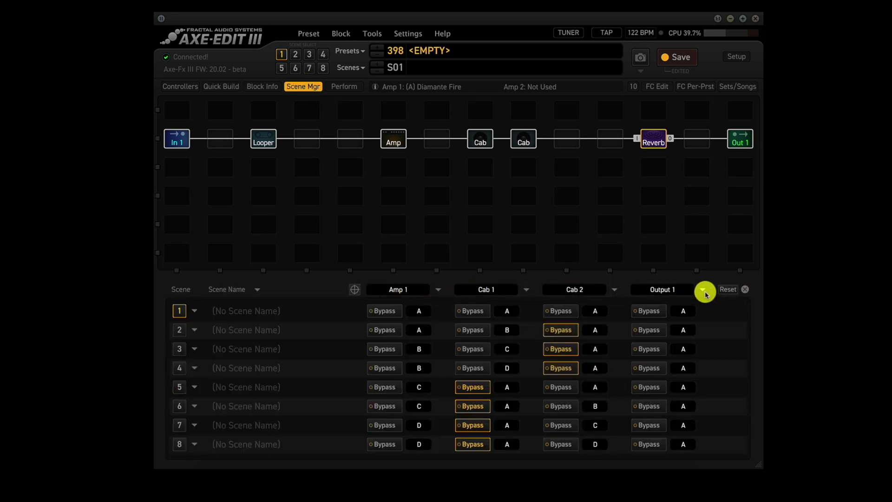
click(667, 290)
click(653, 372)
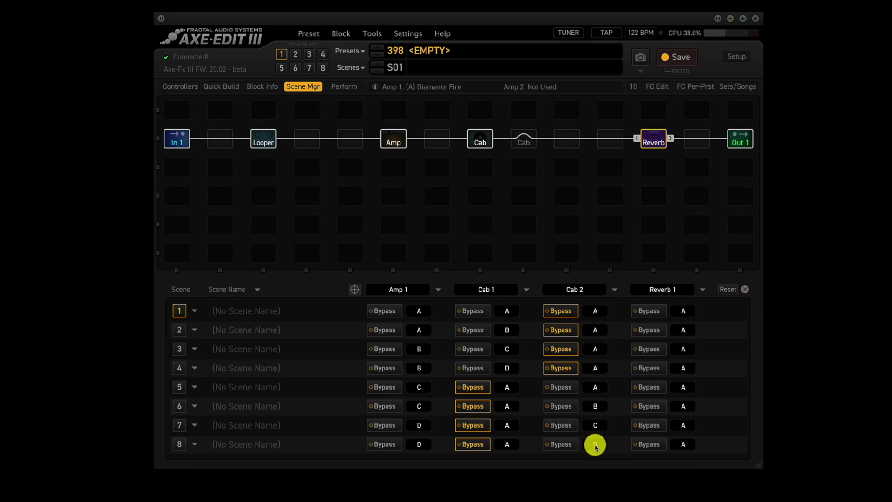
click(303, 86)
Step: On the Amp's Speaker page, assign the 2x12 Two Stone 1265 and 1x12 G12T-75 impedance curves
click(391, 142)
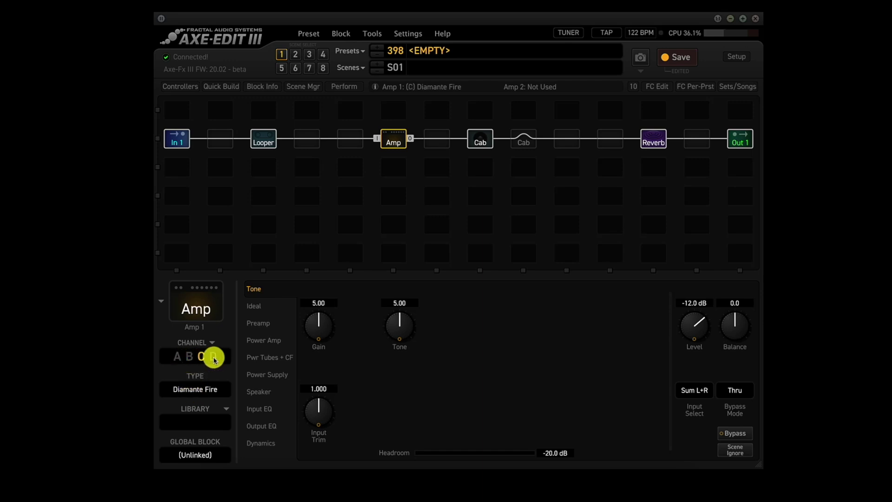
click(258, 392)
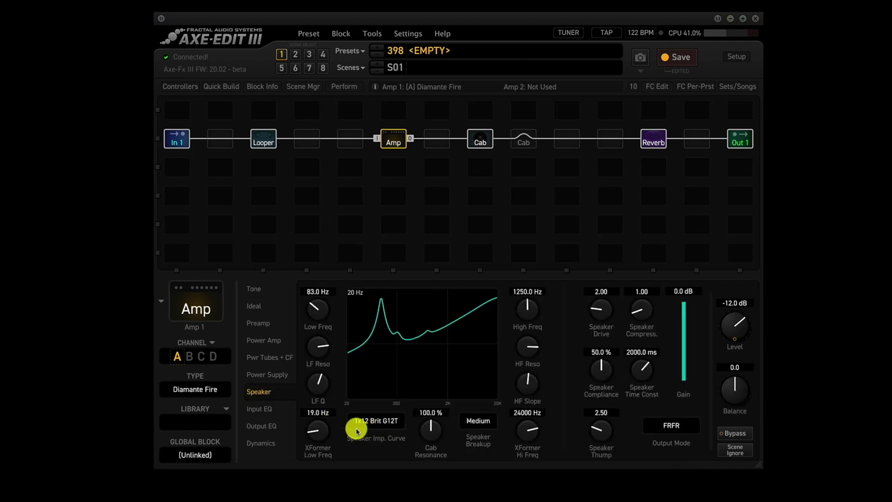
click(389, 432)
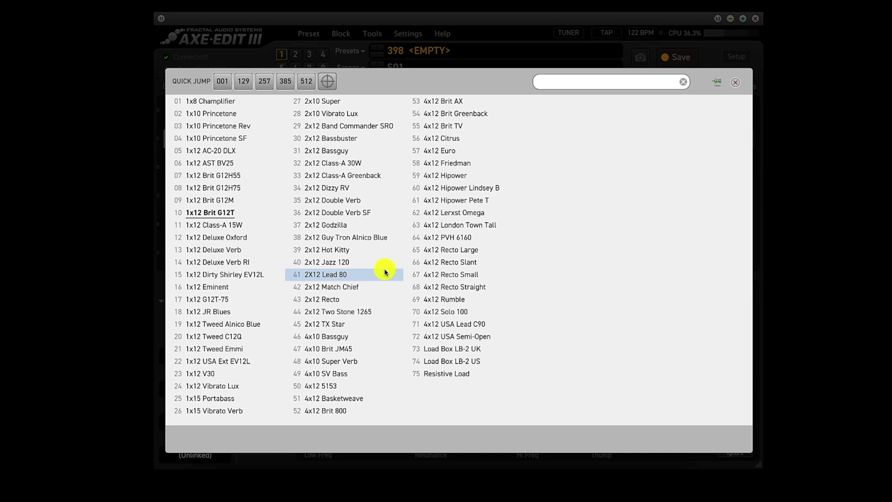
click(321, 315)
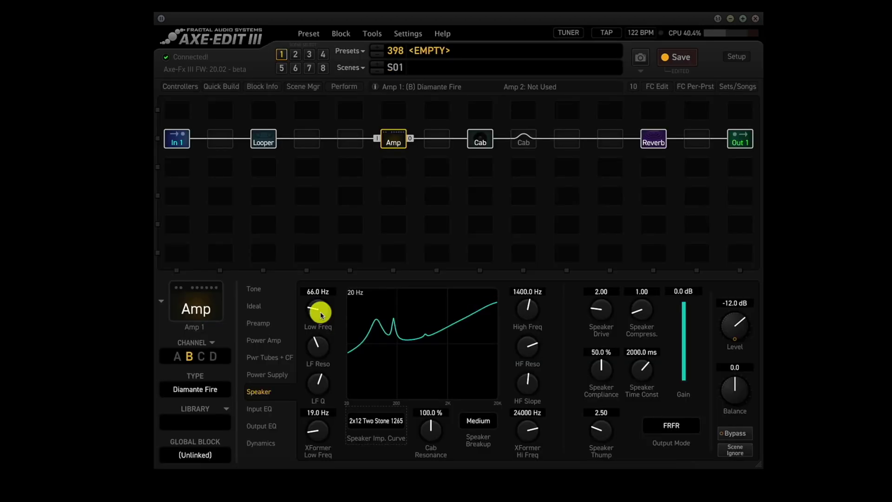
click(377, 423)
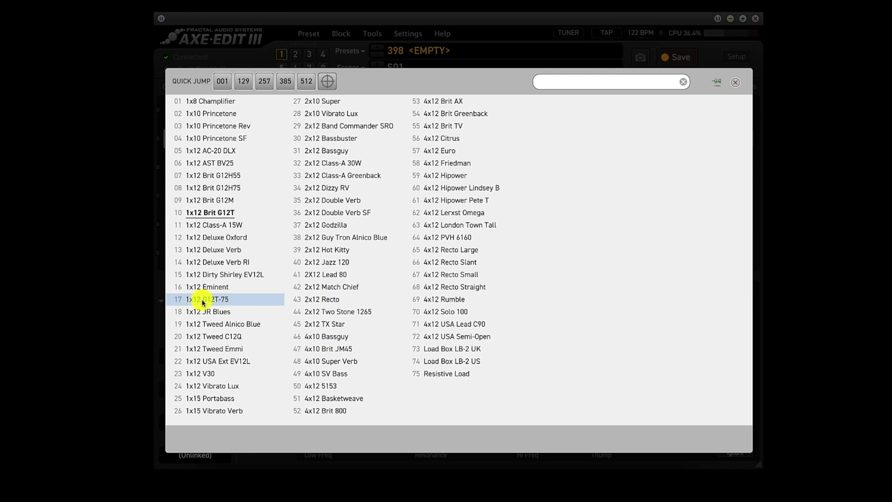
click(203, 300)
click(377, 422)
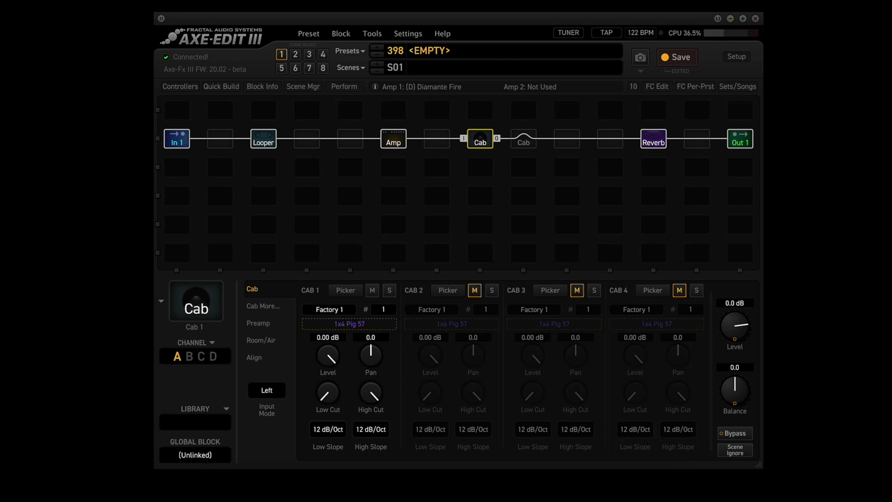
Step: Set Cab 1's IR number to 323, then go to scene 3
text(323)
key(Return)
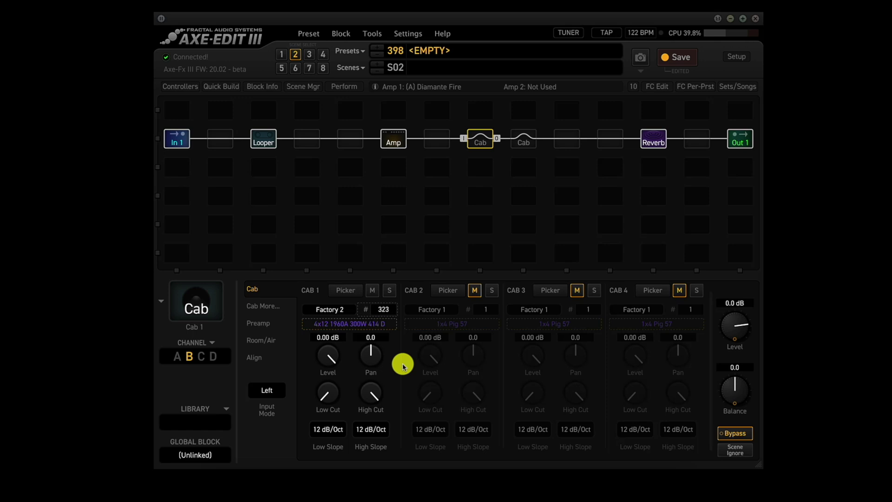
click(309, 54)
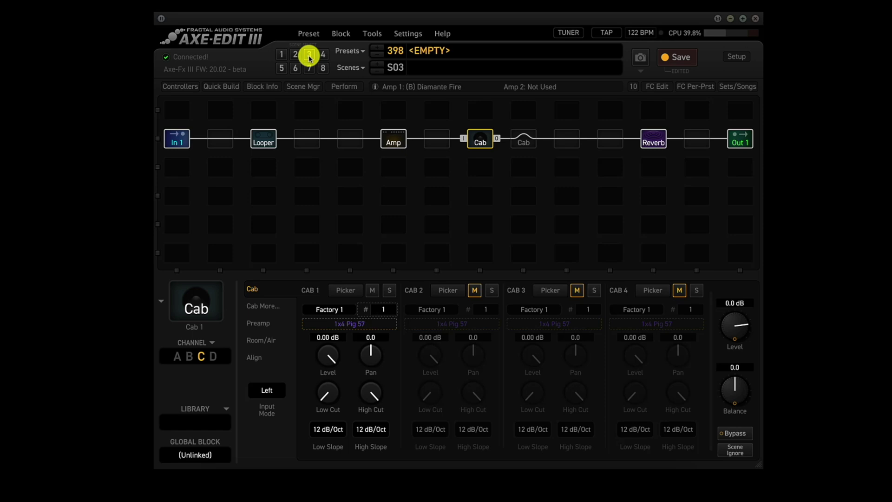
Step: Put Cab 1 on the Factory 2 IR bank with a new IR number, stepping through scenes 4, 7 and 8
click(323, 309)
click(335, 330)
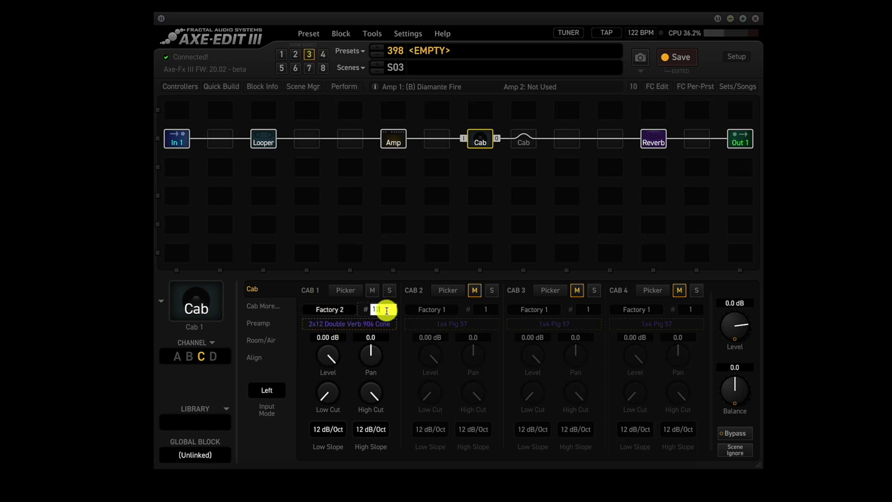
scroll(383, 309, down, 1)
click(323, 54)
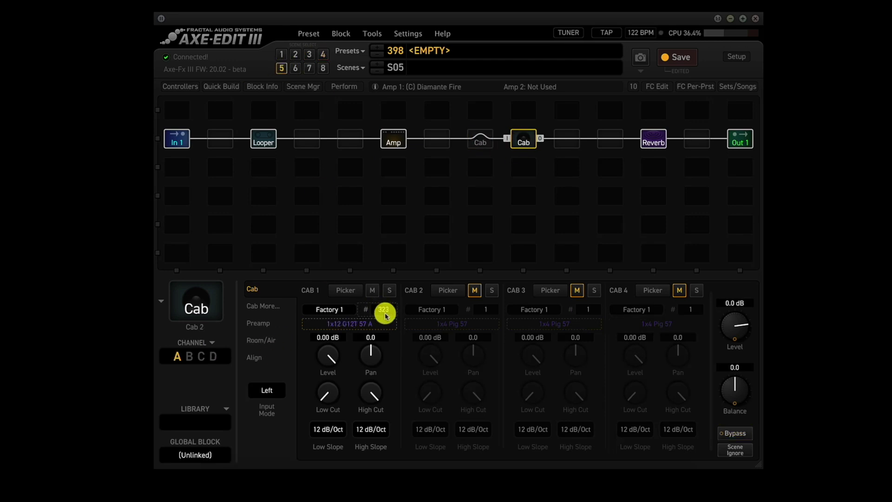
scroll(384, 308, down, 1)
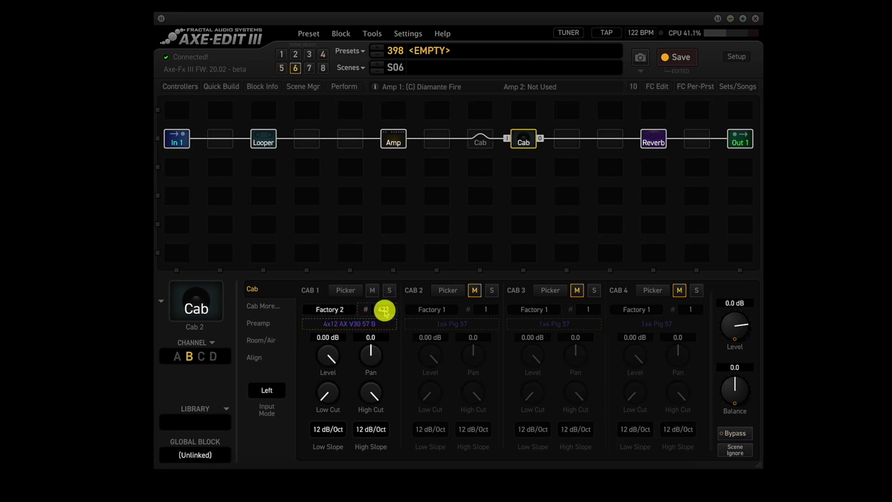
click(309, 68)
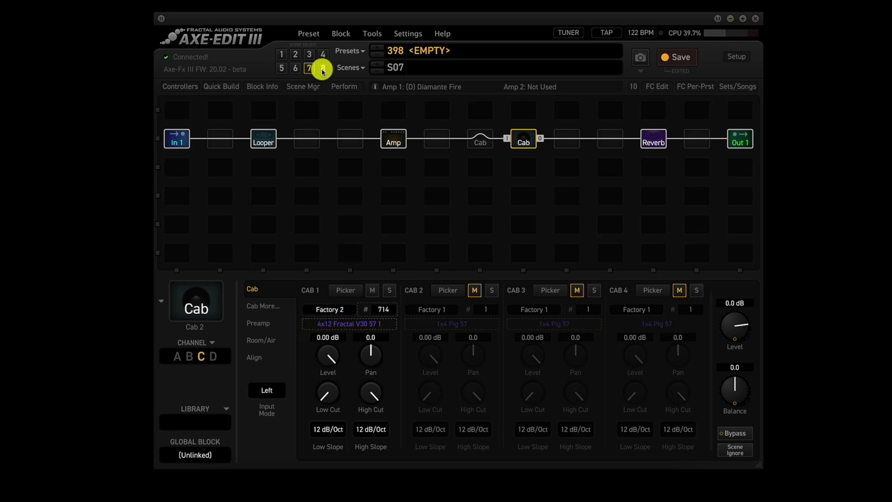
click(323, 68)
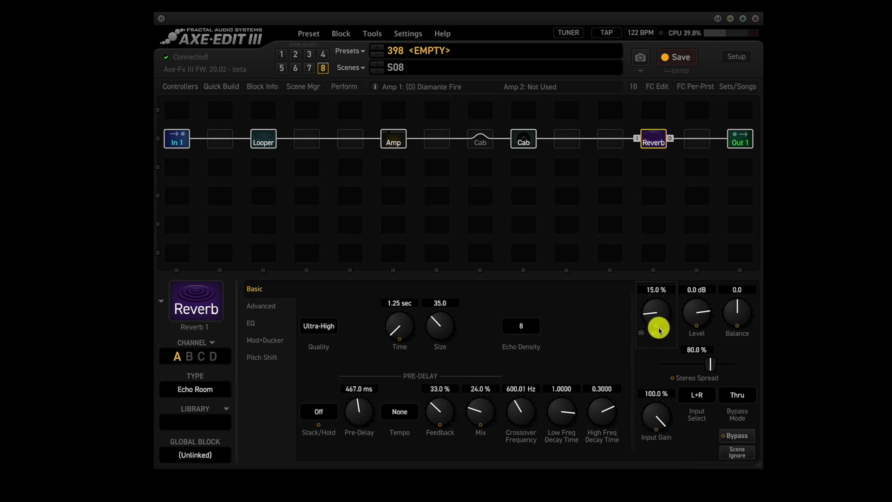
Step: Bring up Looper 1's editor from the grid
click(263, 143)
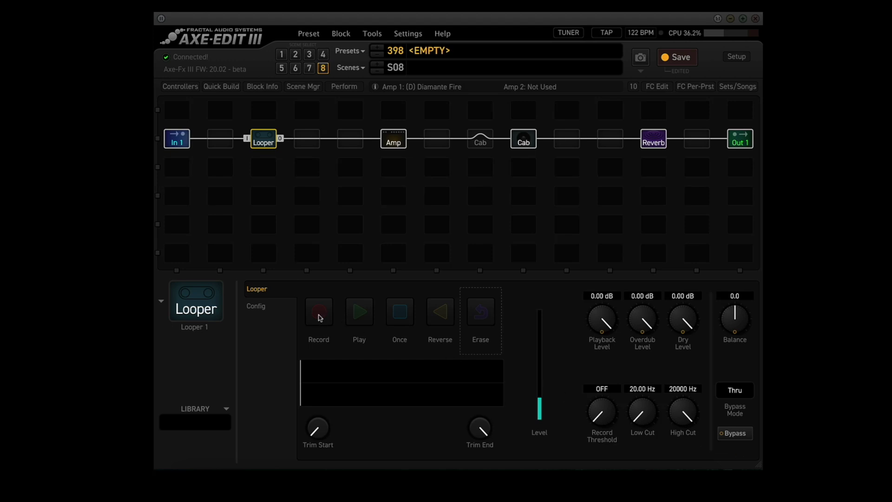
Step: Record a test guitar loop in Looper 1 and move the Preset Leveling window into view
click(360, 312)
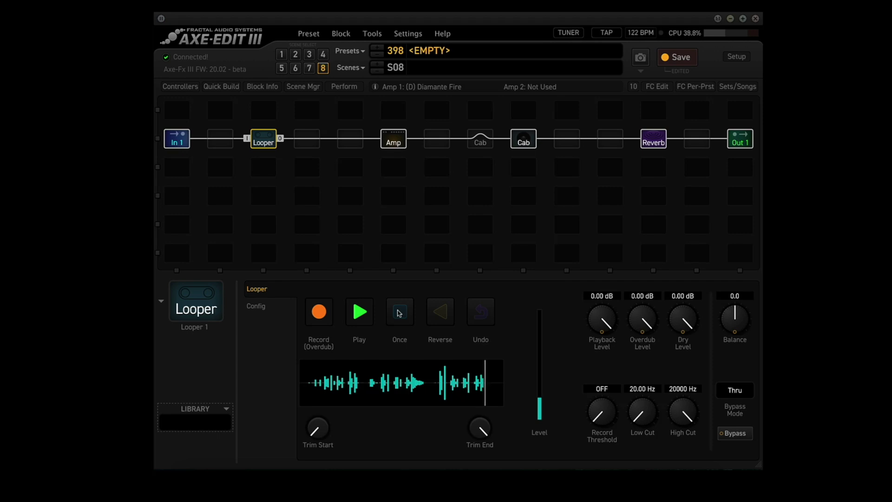
click(361, 315)
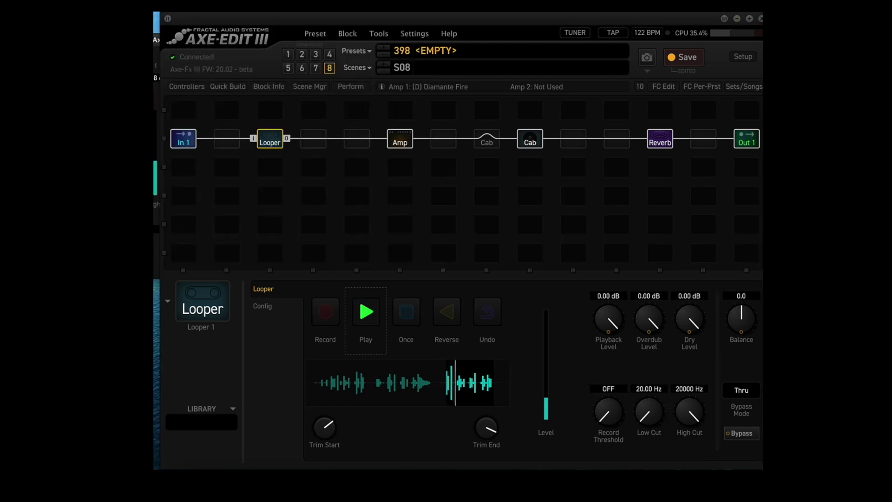
drag(154, 25, 221, 20)
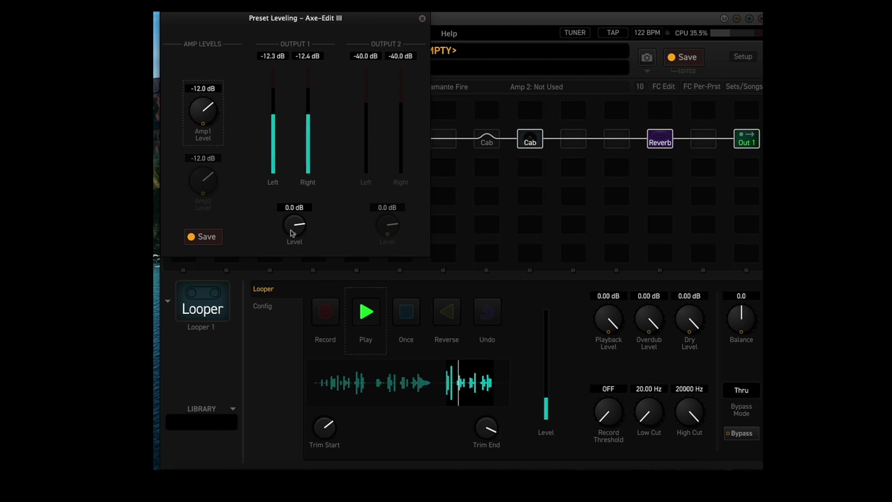
Step: Raise the Output 1 level to 9.0 dB and stop the looper playback
drag(291, 233, 298, 213)
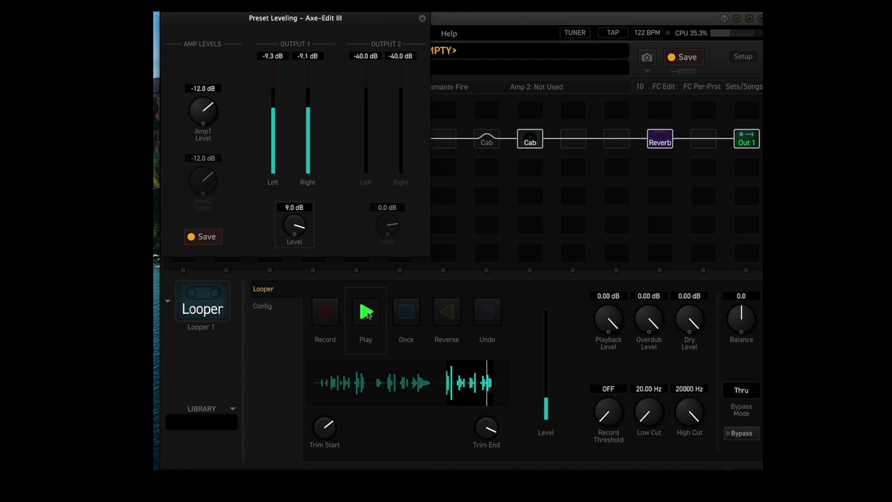
click(368, 315)
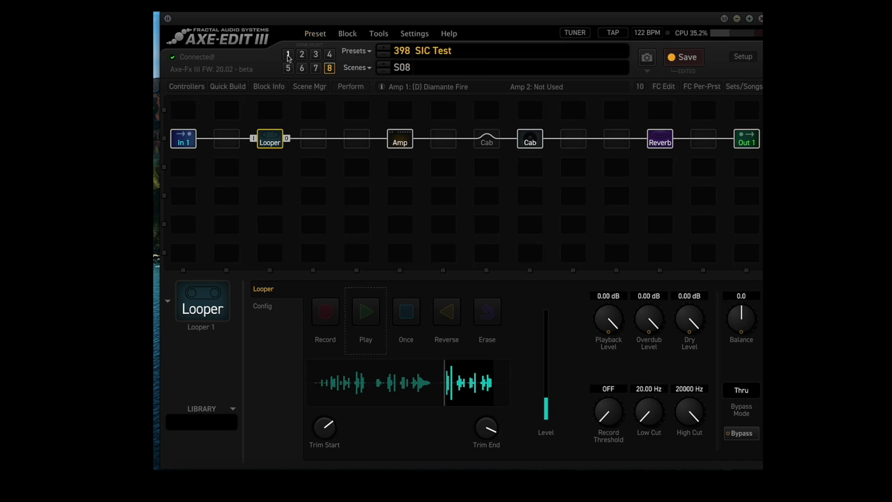
Step: Name scene 3 '2x12 Two Stone M' and scene 4 '2x12 Two Stone MH'
click(289, 54)
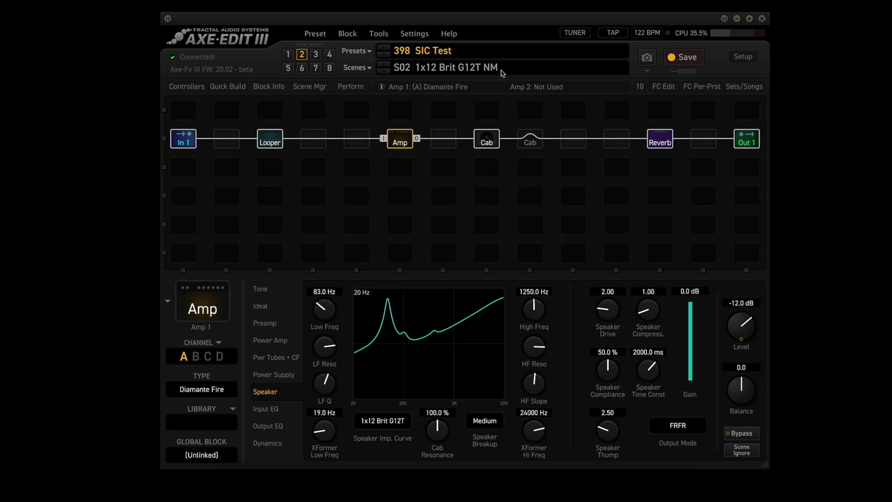
click(383, 65)
click(428, 66)
text(2)
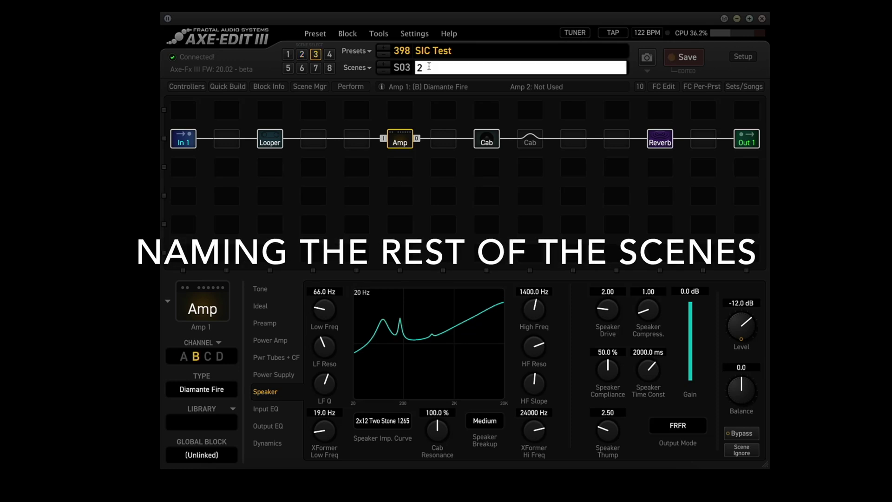
text(x12 Two Stone M)
key(Return)
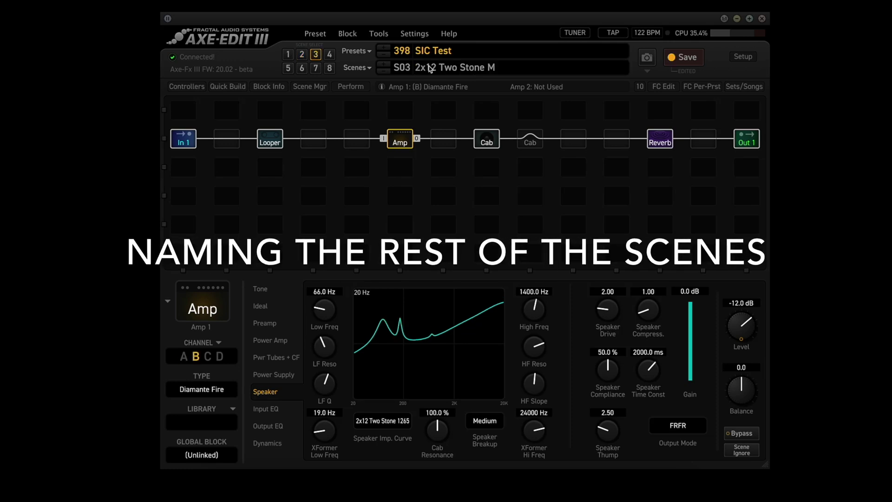
click(383, 65)
click(429, 67)
text(2x12 Two Stone MH)
key(Return)
Step: Name scene 5 '1x12 G12T-75 M' and scene 6 '1x12 G12T-75 MH'
click(384, 64)
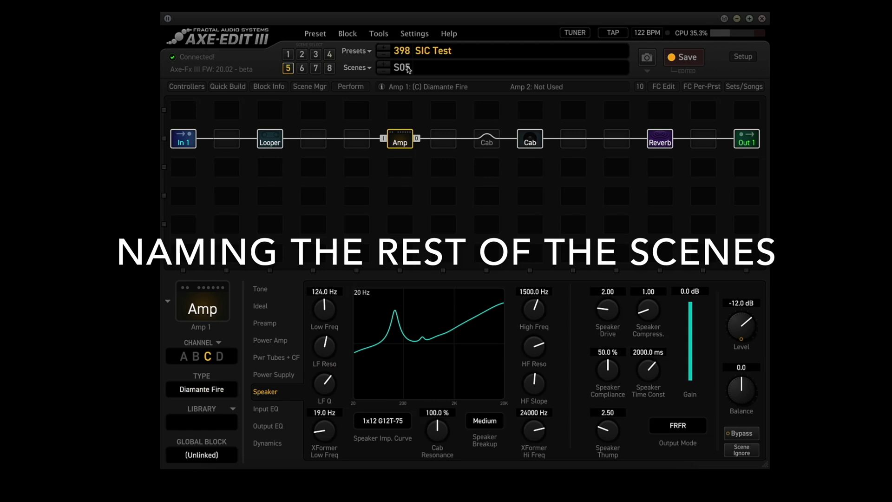
click(418, 68)
text(1x12 G12T-75 M)
key(Return)
click(384, 64)
click(421, 68)
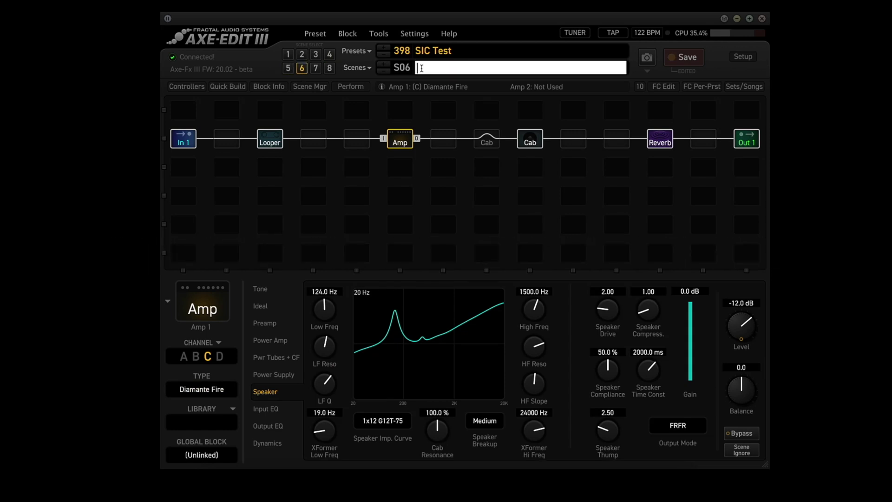
text(1x12 G12T-75 MH)
key(Return)
Step: Name scene 7 '4x12 Hipower M' and scene 8 '4x12 Hipower MH', returning to scene 1
click(384, 65)
click(418, 68)
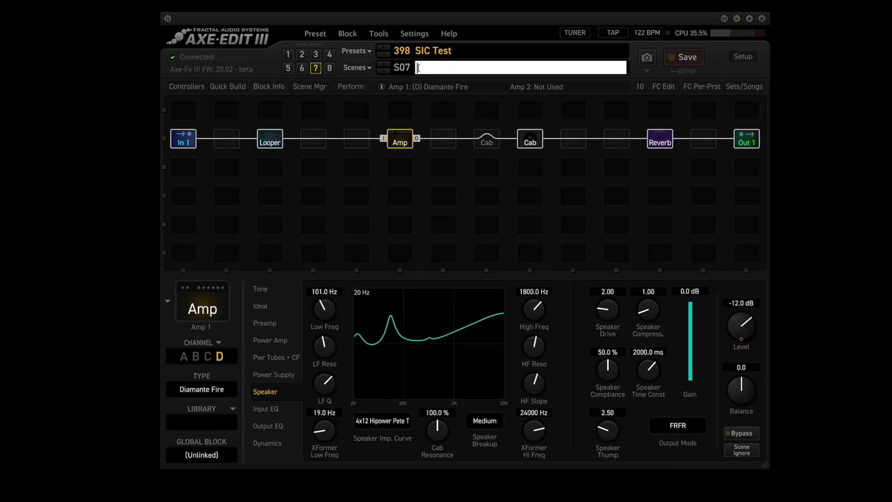
text(4x12 Hipower M)
key(Return)
click(384, 65)
click(421, 68)
text(4x12 Hipowe)
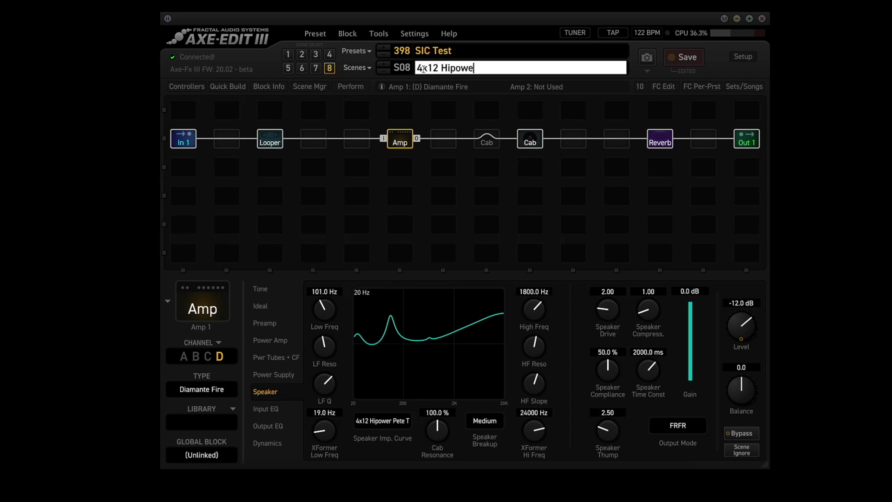
text(r MH)
key(Return)
click(384, 64)
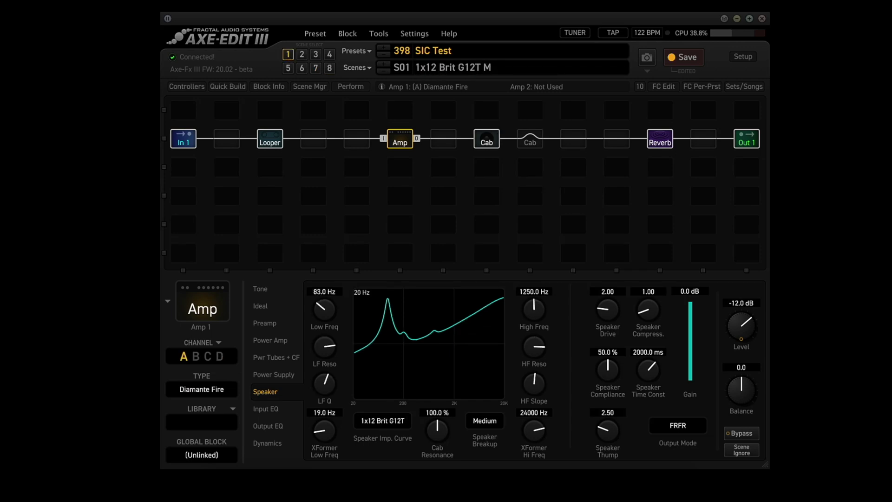
Step: Save the SIC Test preset, storing its leveling and scene names
click(687, 59)
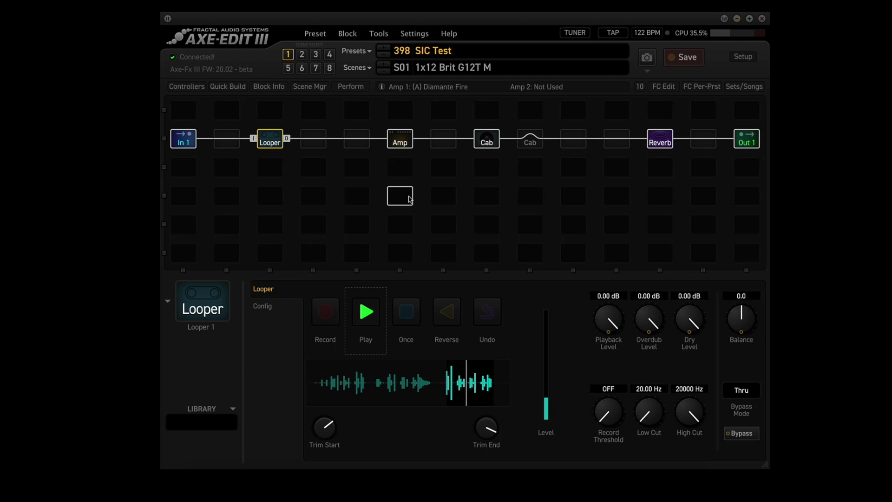
Step: Show the Amp block's Speaker page and audition scenes 2 through 5
click(399, 141)
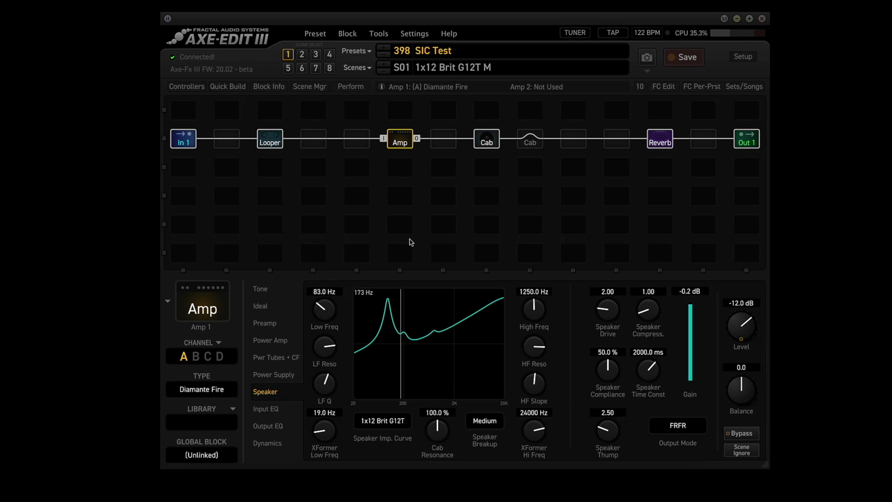
click(302, 55)
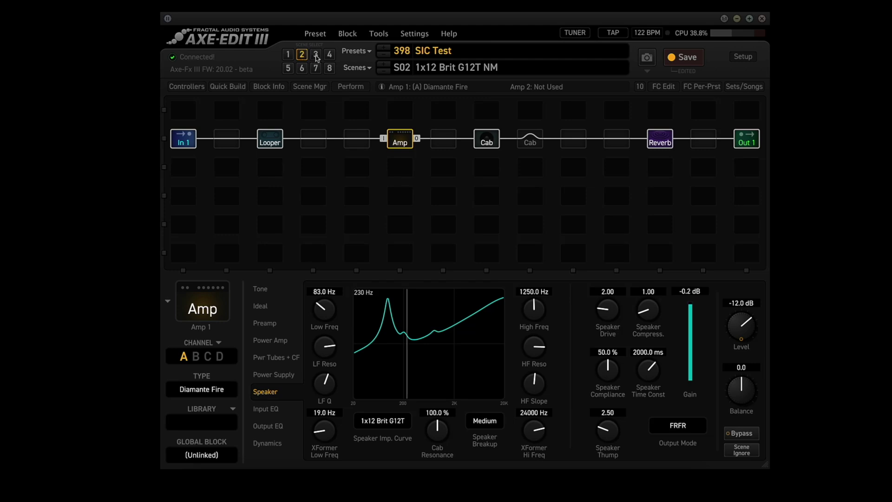
click(316, 54)
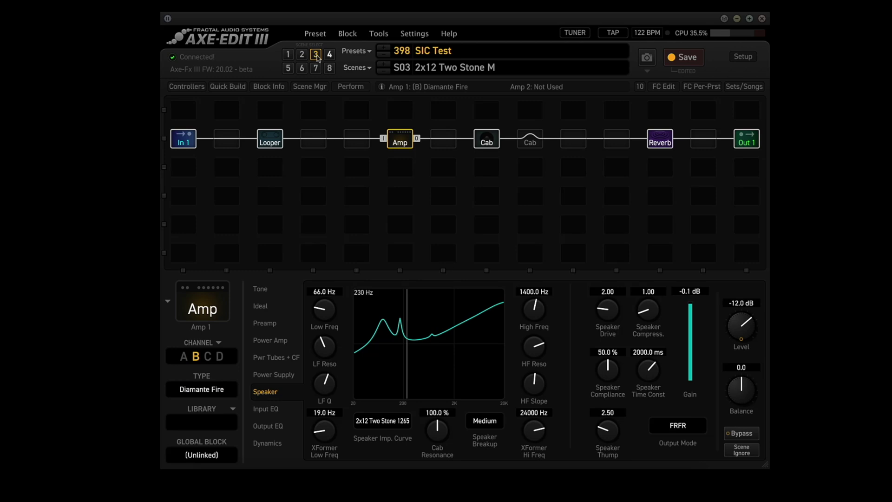
click(330, 56)
click(288, 69)
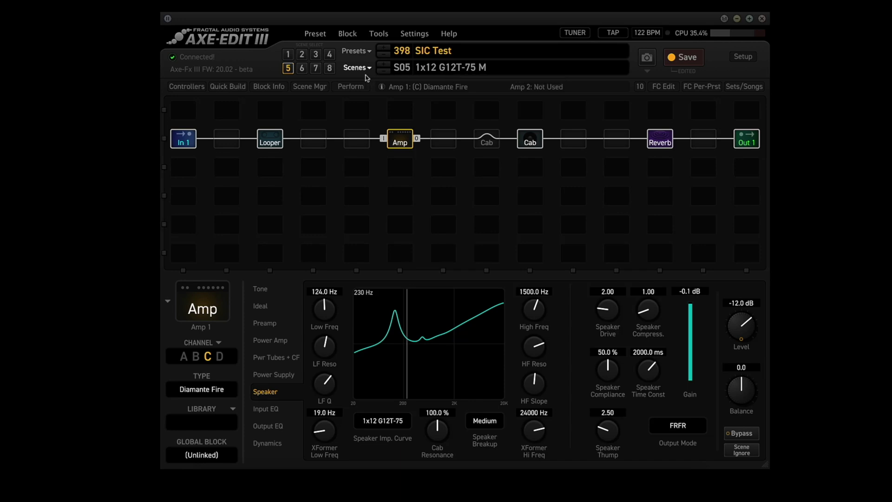
Step: Audition scenes 6 to 8, ending on 4x12 Hipower NM, then stop Looper 1 playback
click(302, 69)
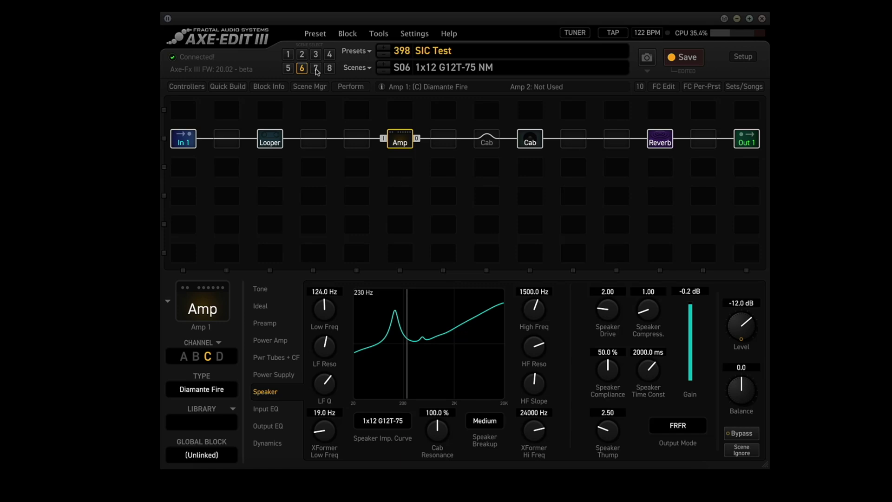
click(317, 70)
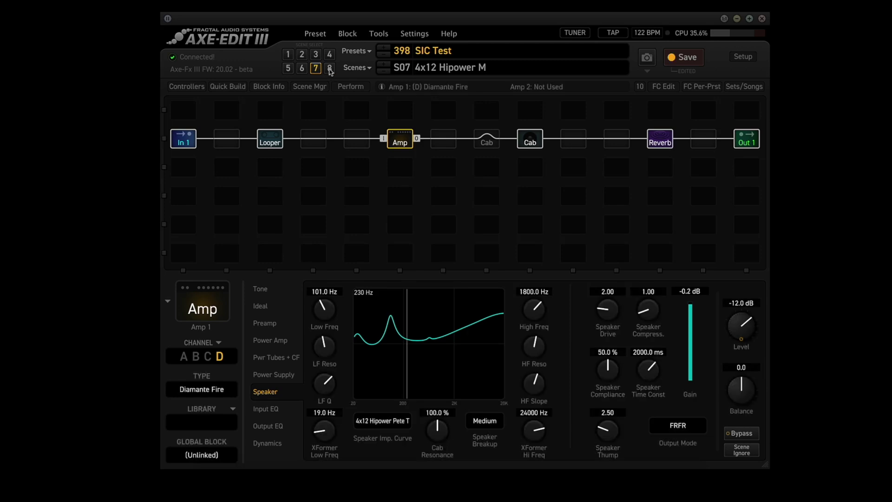
click(330, 69)
click(274, 143)
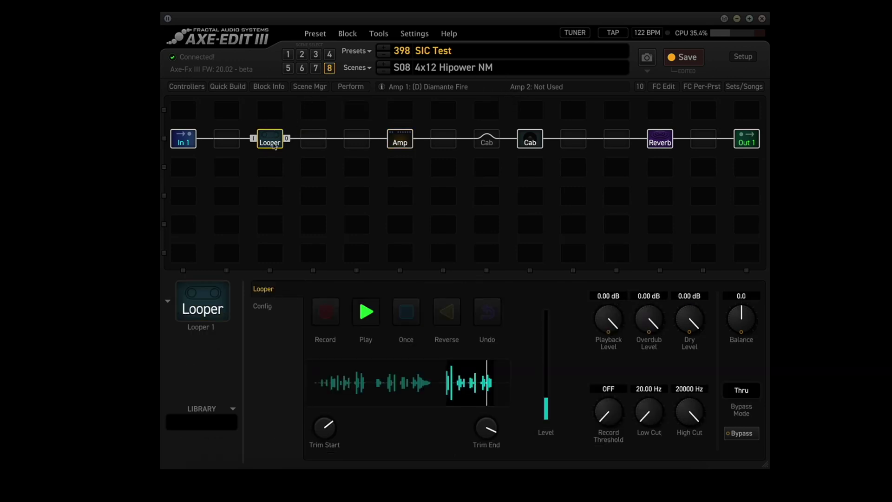
click(365, 312)
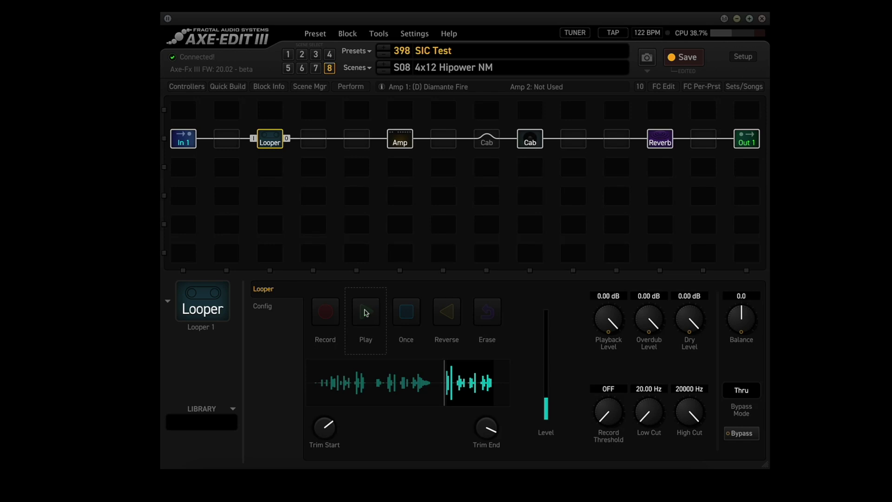